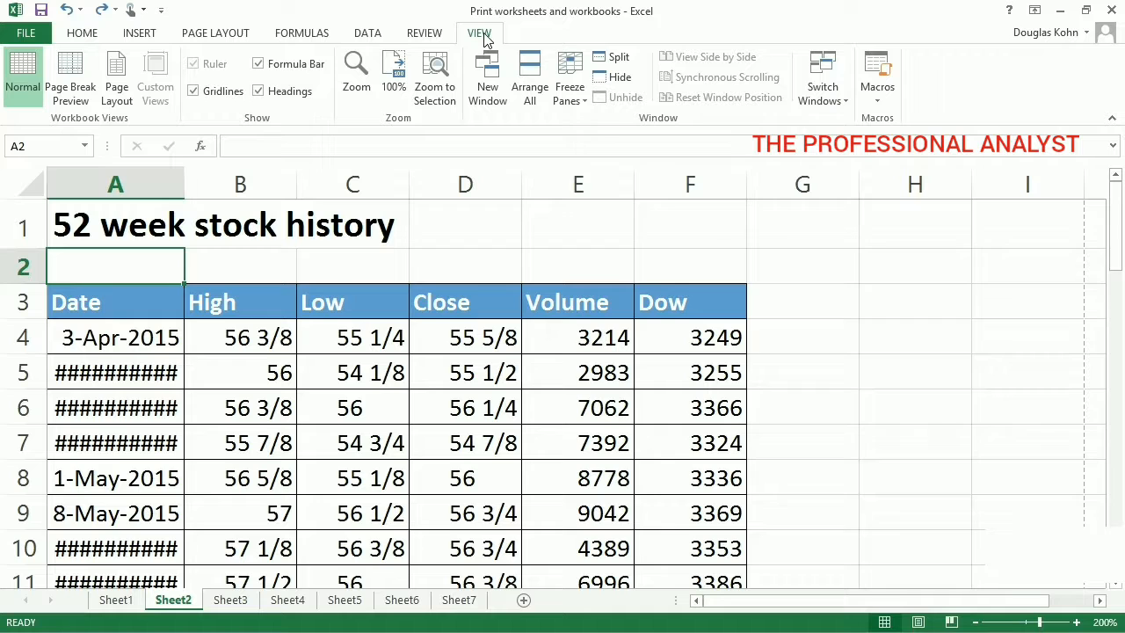
Switch Sheet2 to Page Layout view and widen column A so the full dates fit
click(117, 95)
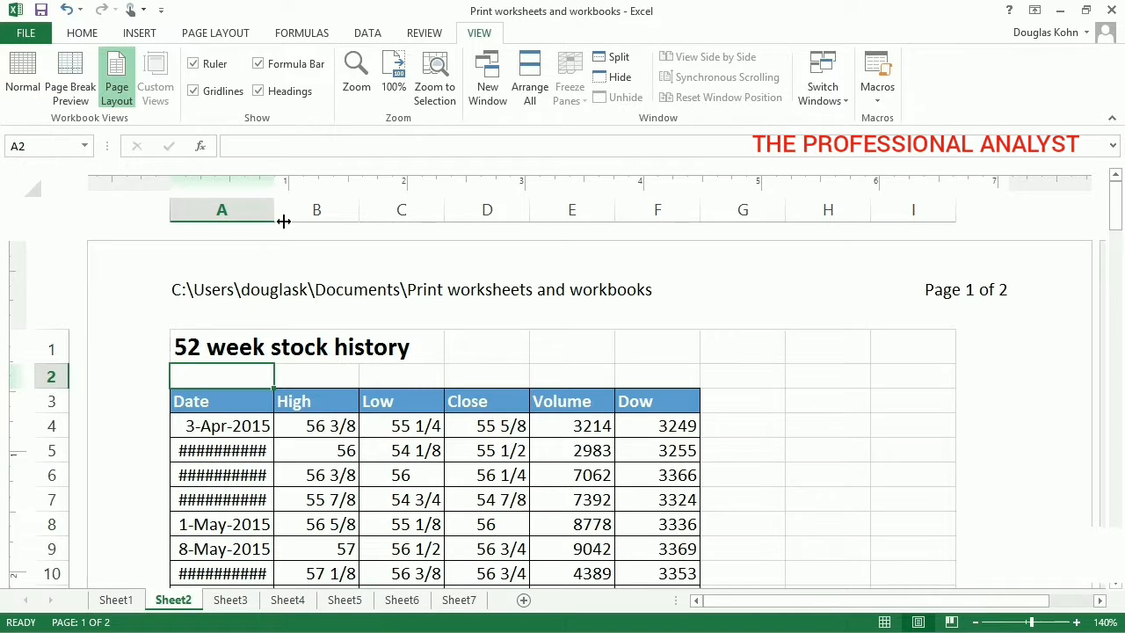
drag(284, 222, 298, 224)
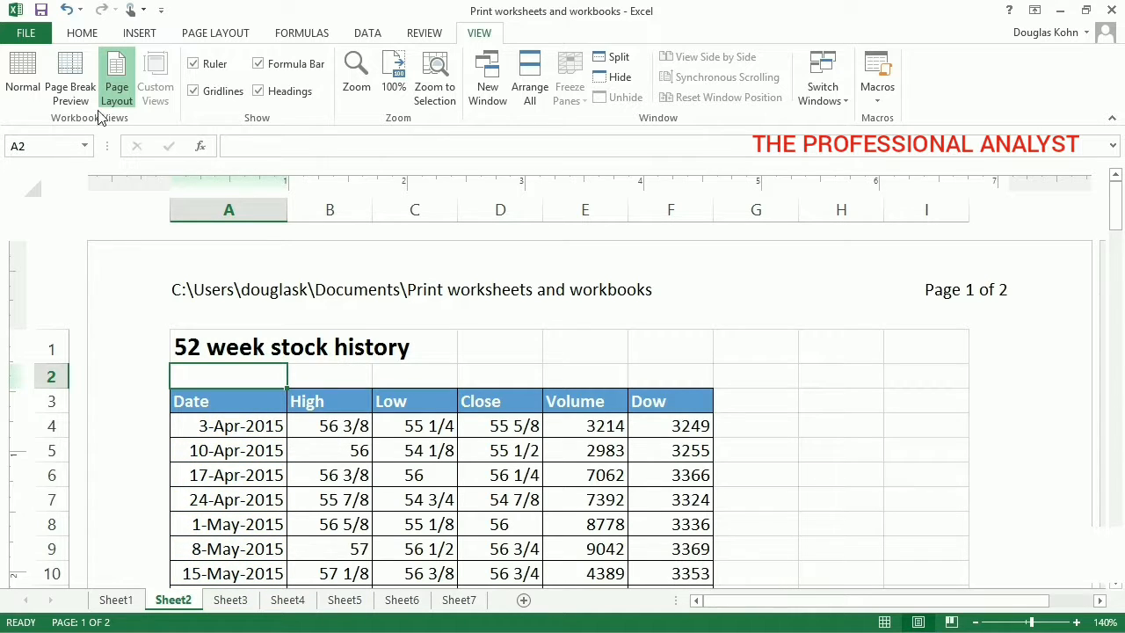
Open the print preview of the stock history sheet and enlarge the previewed page
click(39, 33)
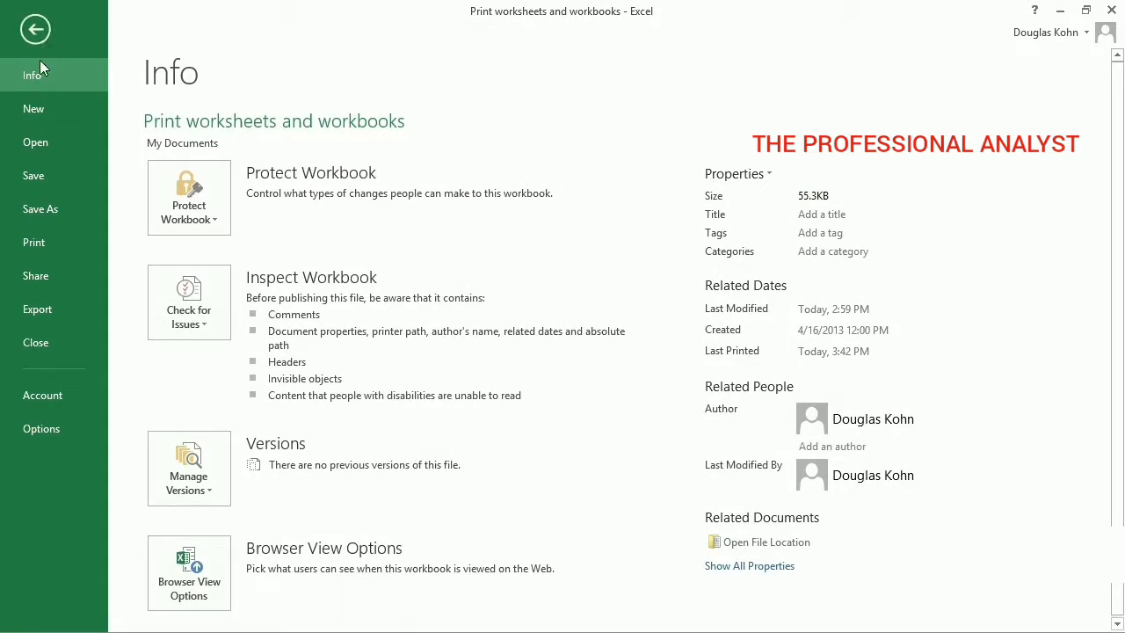
click(74, 237)
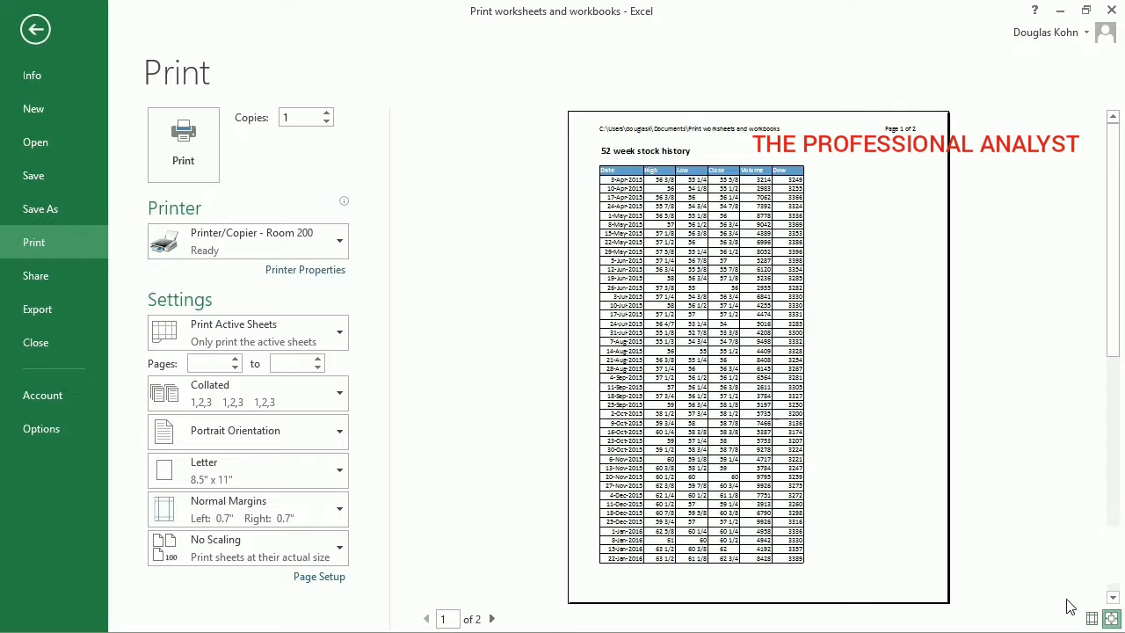
click(1111, 619)
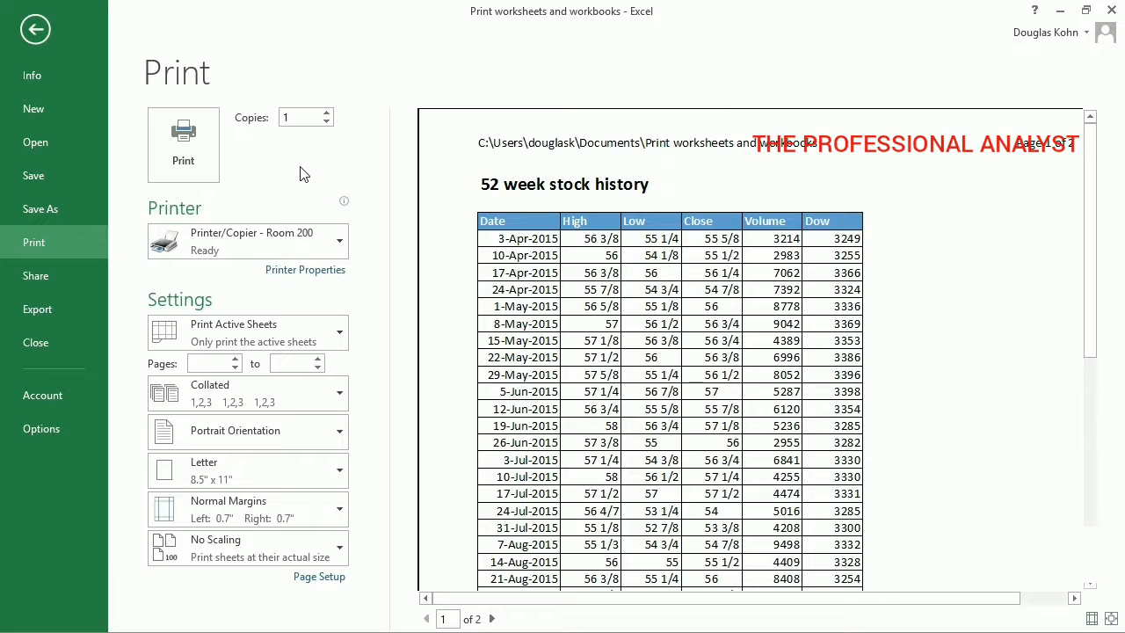
Configure the print job for 3 copies on Printer/Copier - Room 100, printed on both sides with pages flipped on the long edge
double_click(306, 130)
text(3)
click(334, 245)
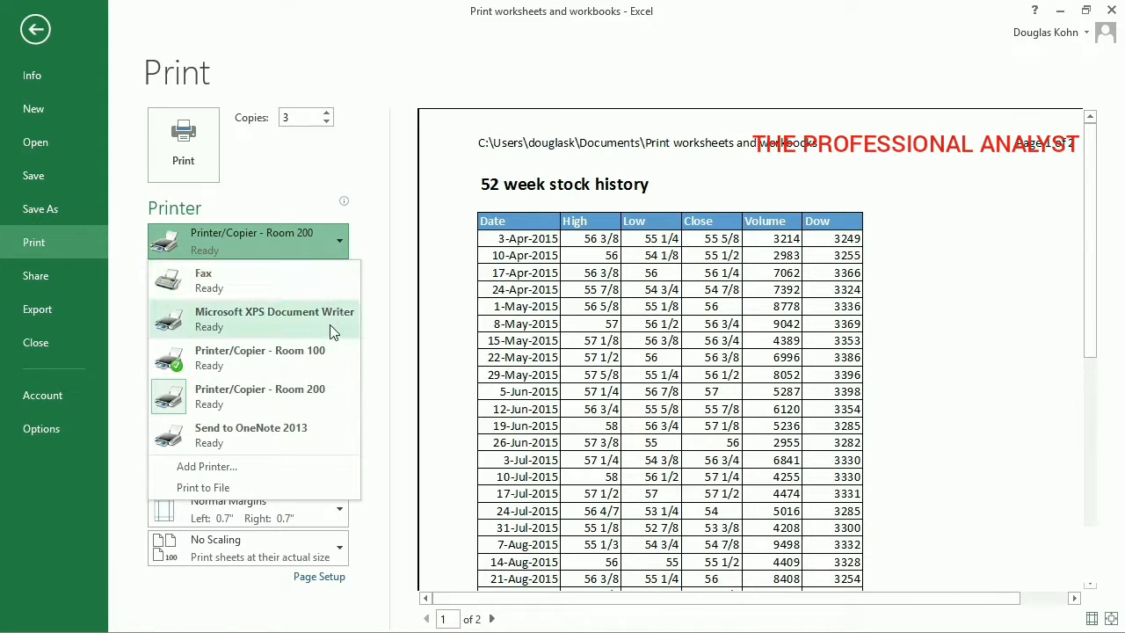
click(329, 359)
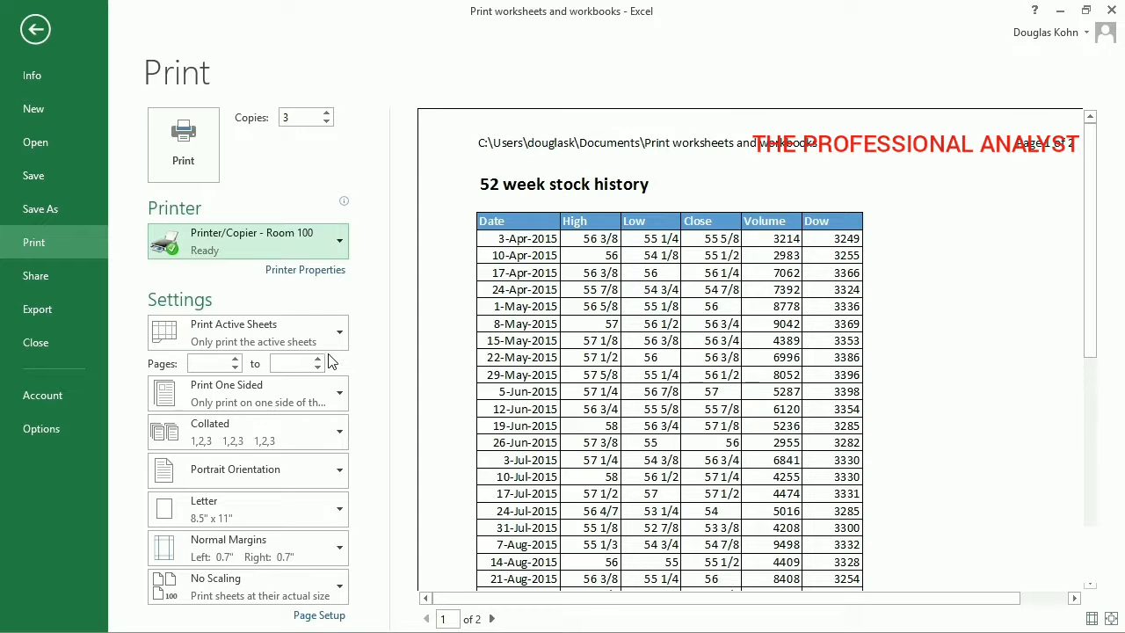
click(339, 396)
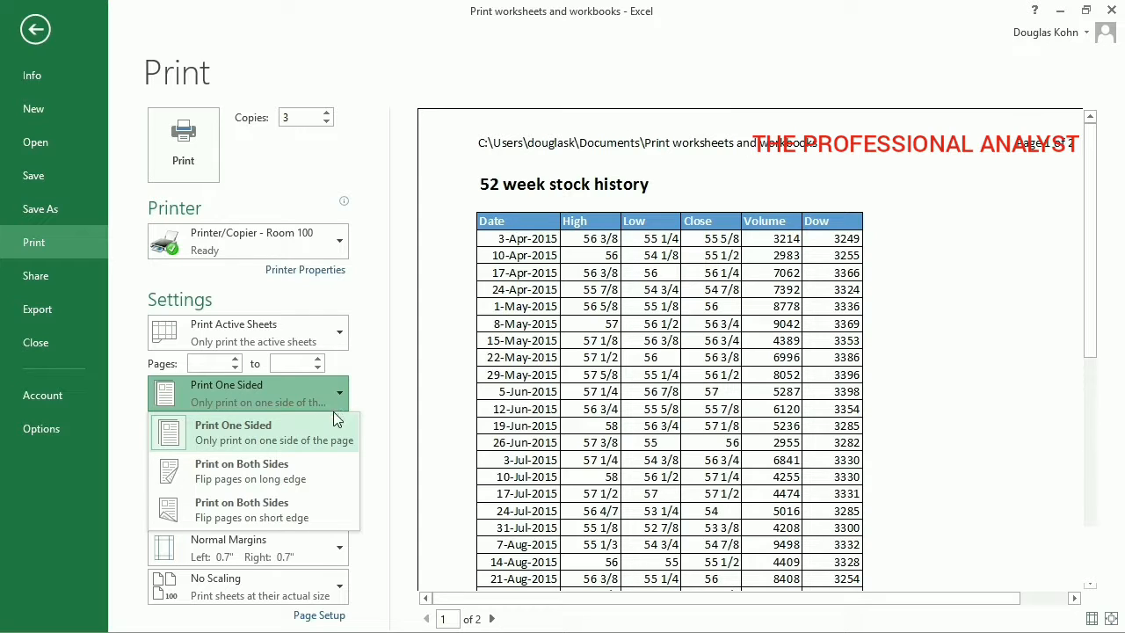
click(329, 465)
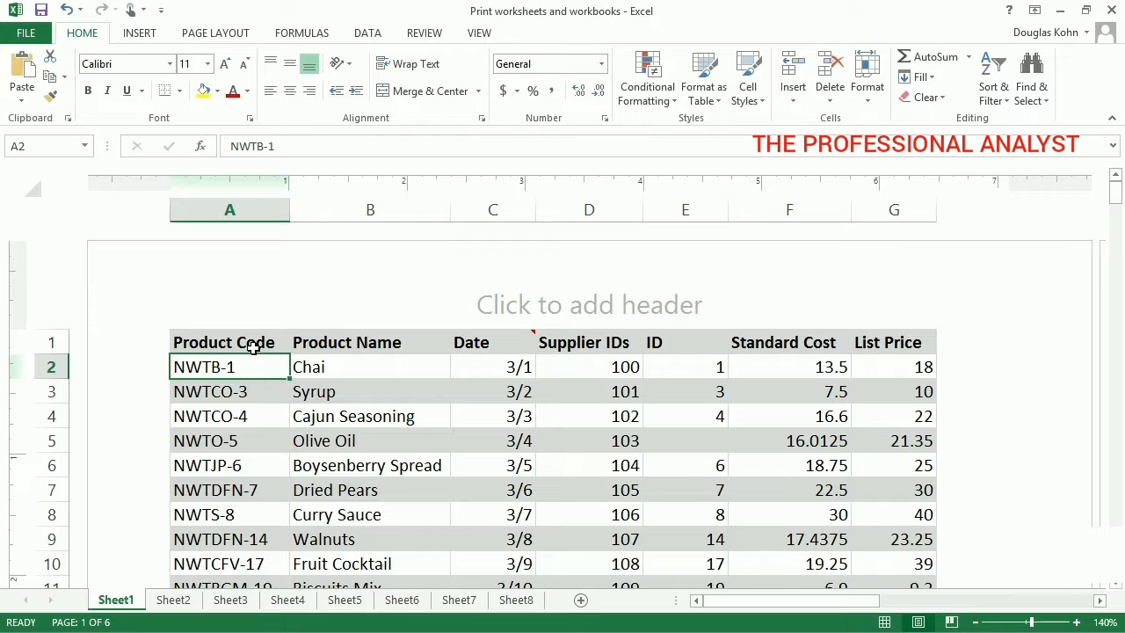
Select the two separate ranges A1:G4 and A7:G9 together on Sheet1
click(253, 346)
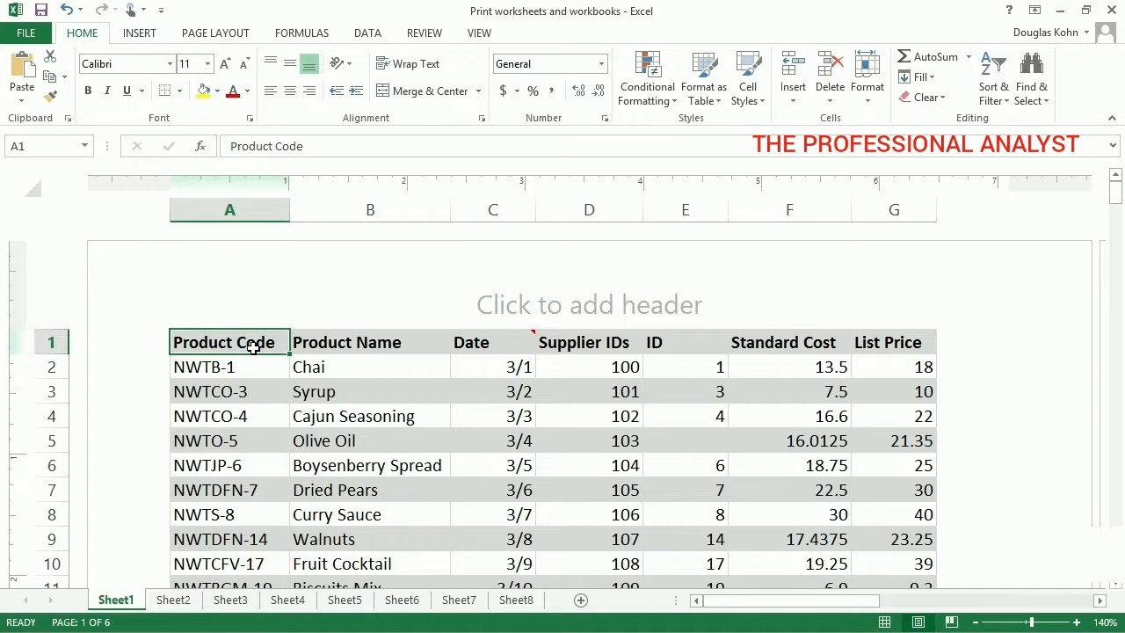
drag(253, 345, 869, 425)
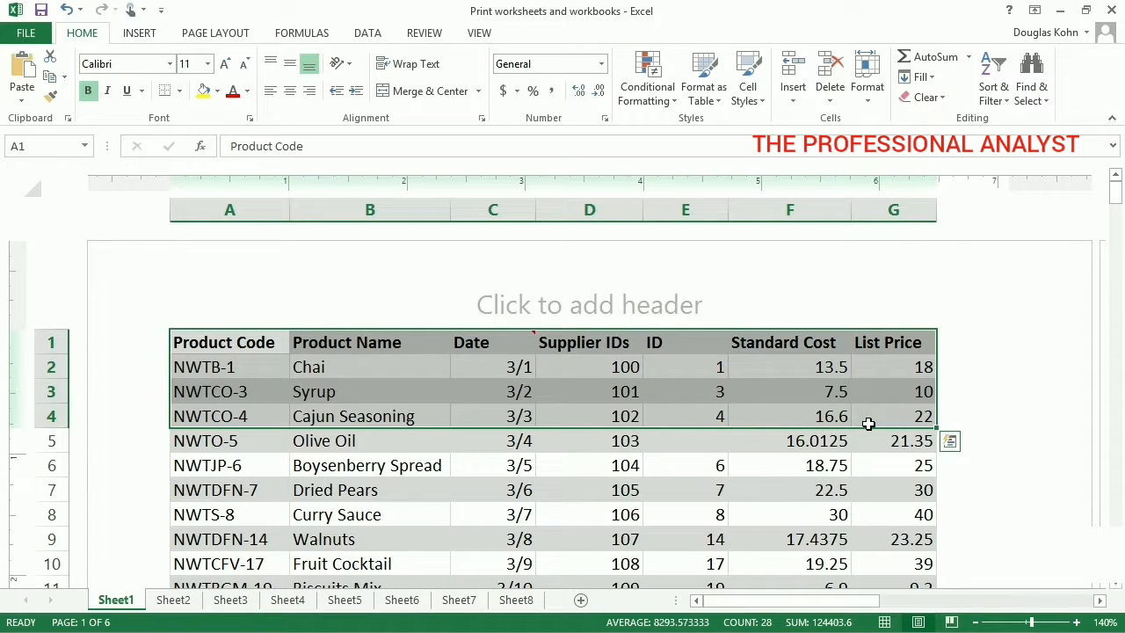
key(ctrl)
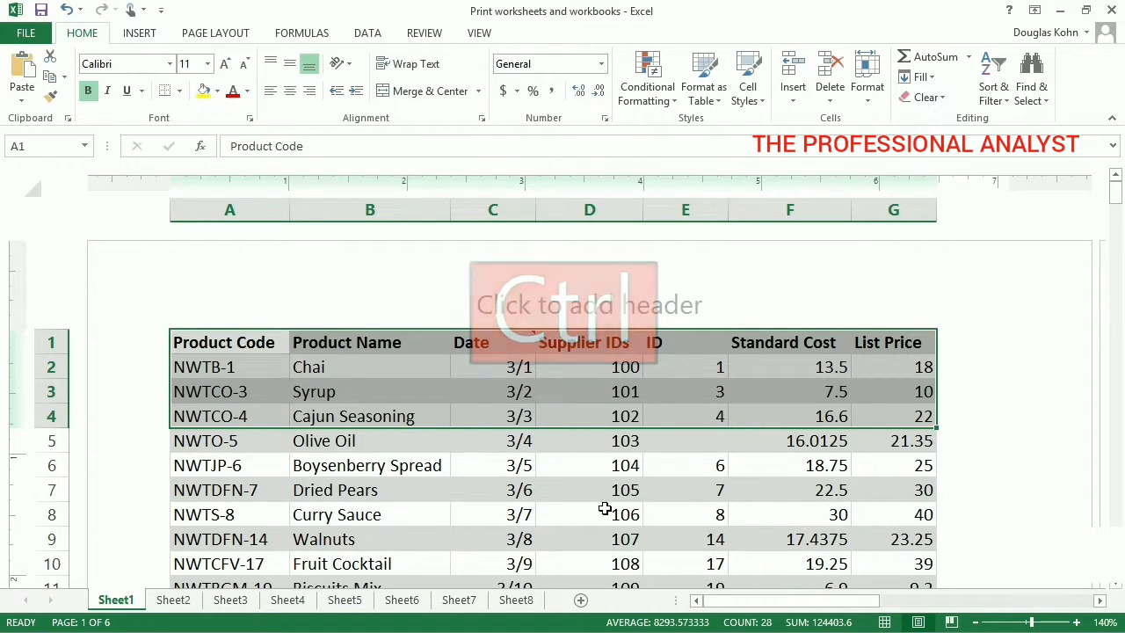
drag(253, 498, 863, 545)
key(ctrl)
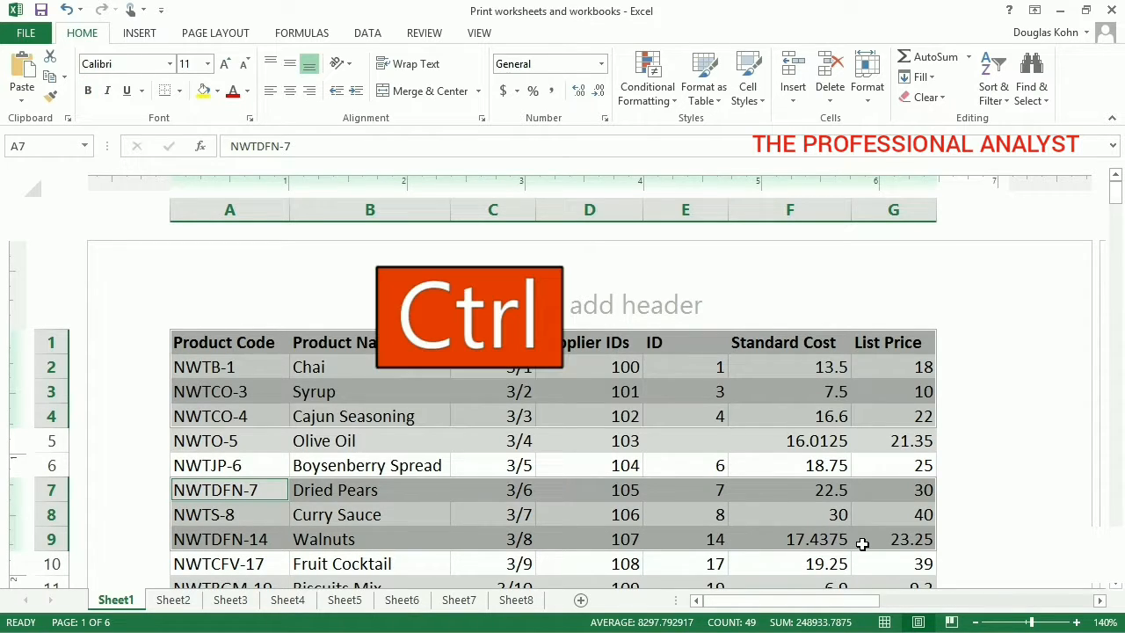
Set the print job to only the current selection and look through its preview pages
key(ctrl+p)
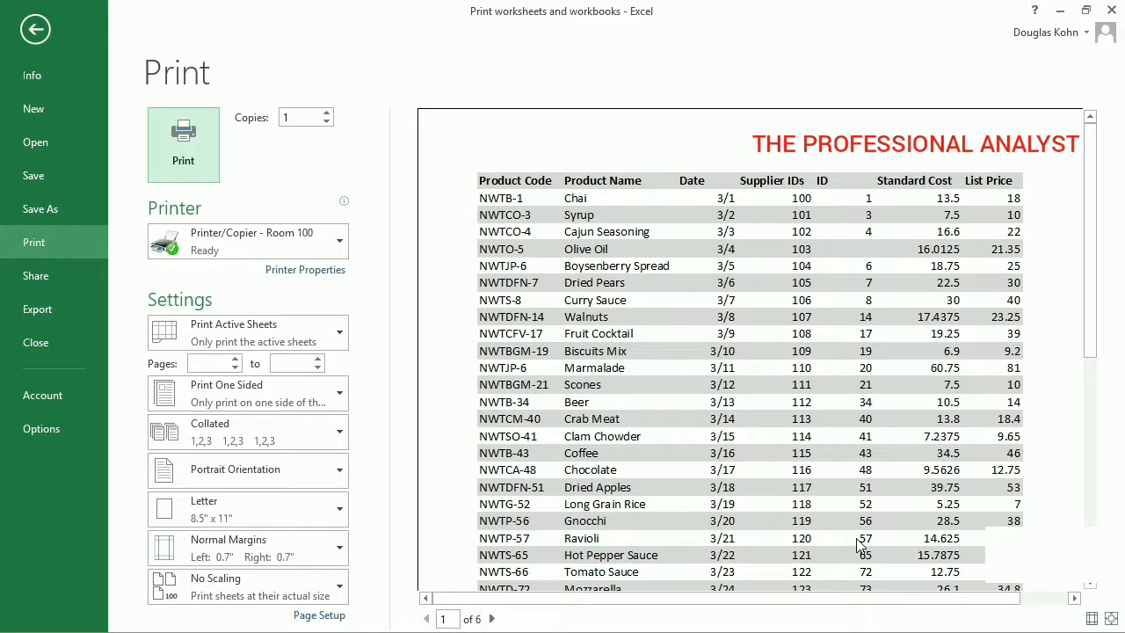
click(337, 336)
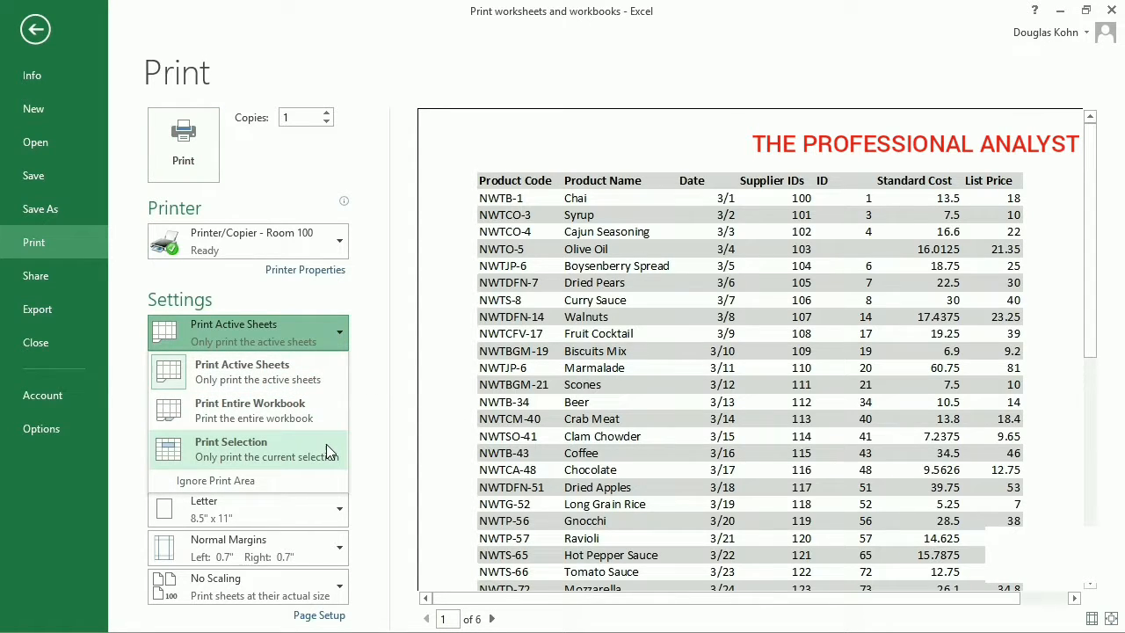
click(327, 450)
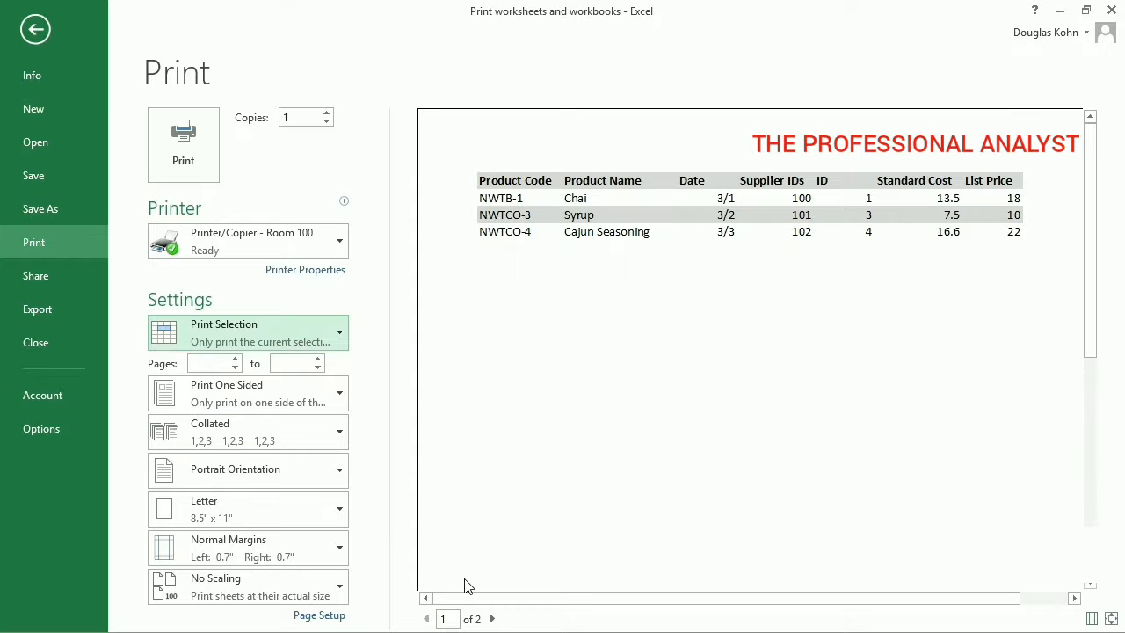
click(492, 619)
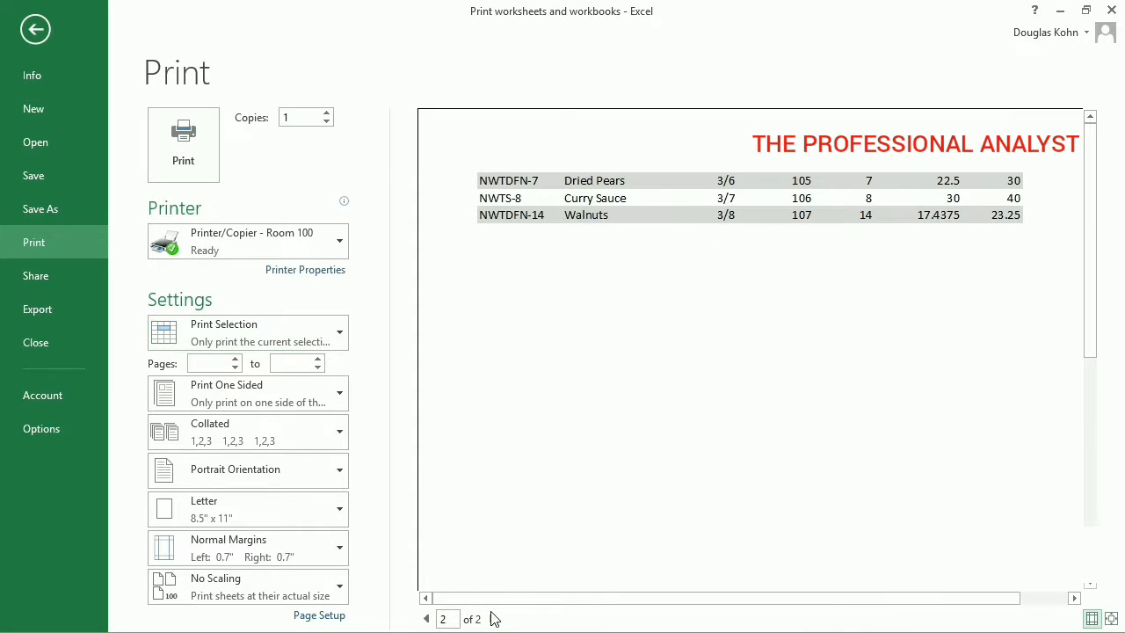
click(429, 618)
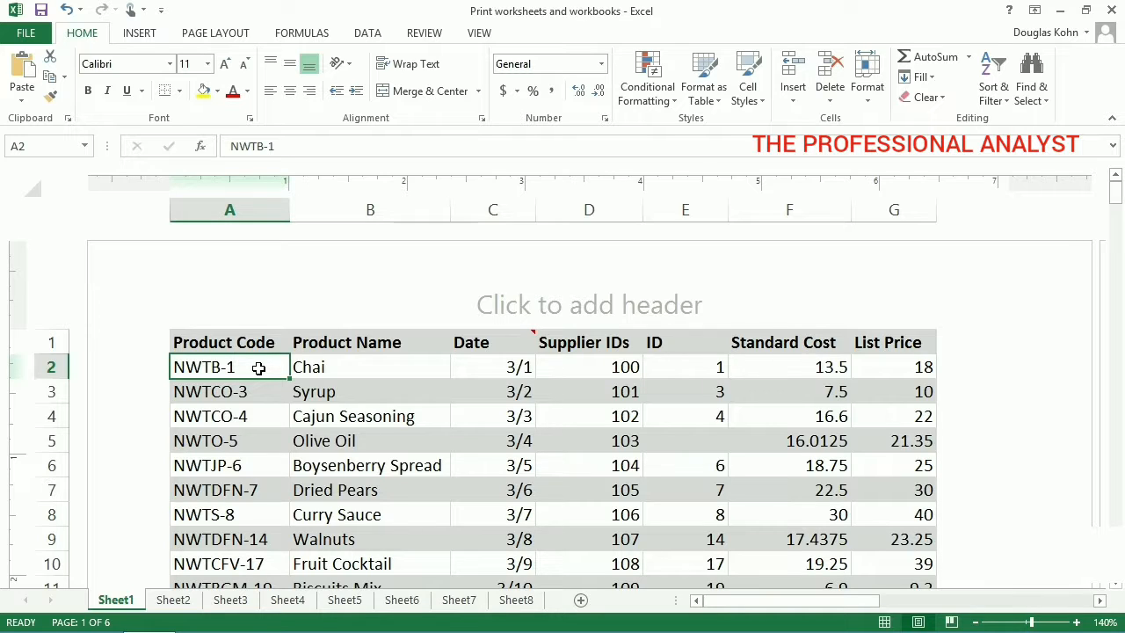
Set the range A1:G5 on Sheet1 as the print area
drag(261, 343, 872, 445)
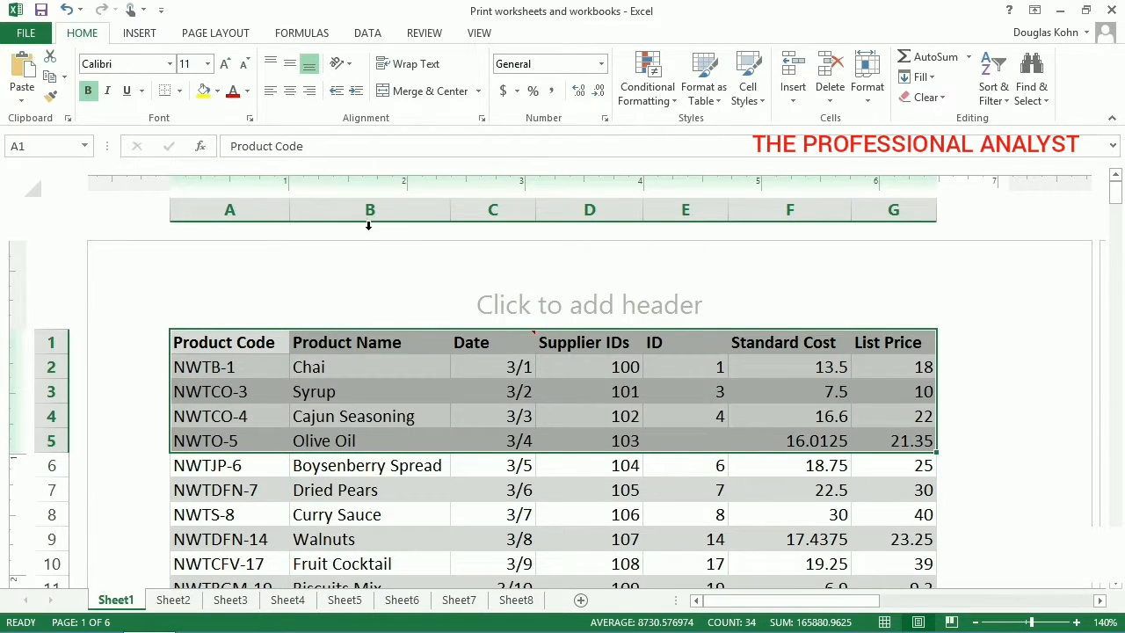
click(225, 36)
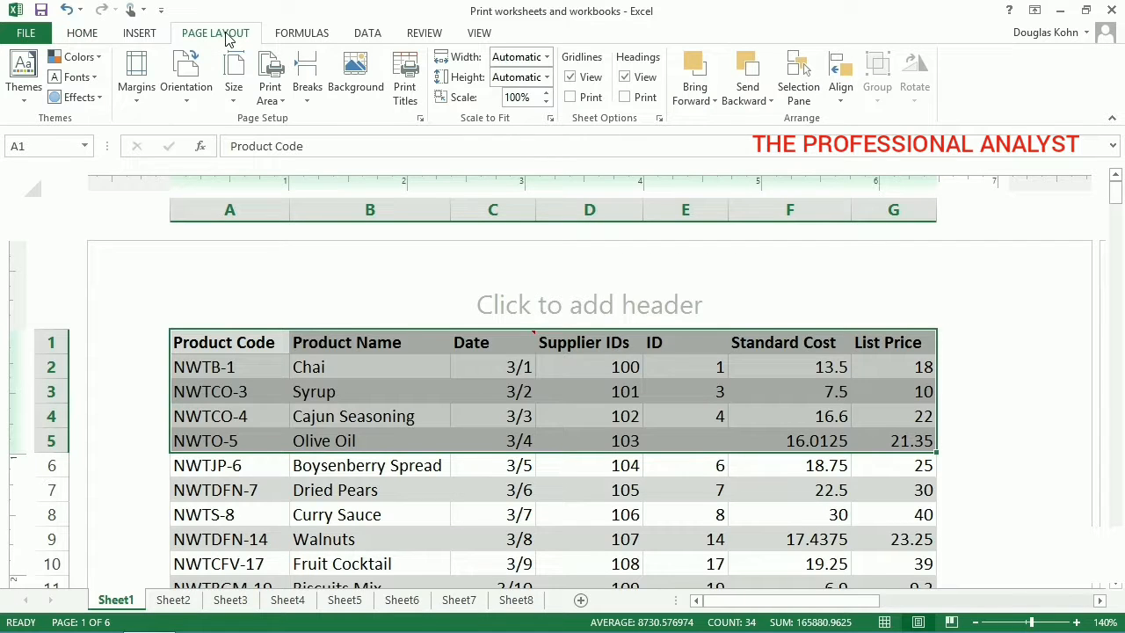
click(272, 99)
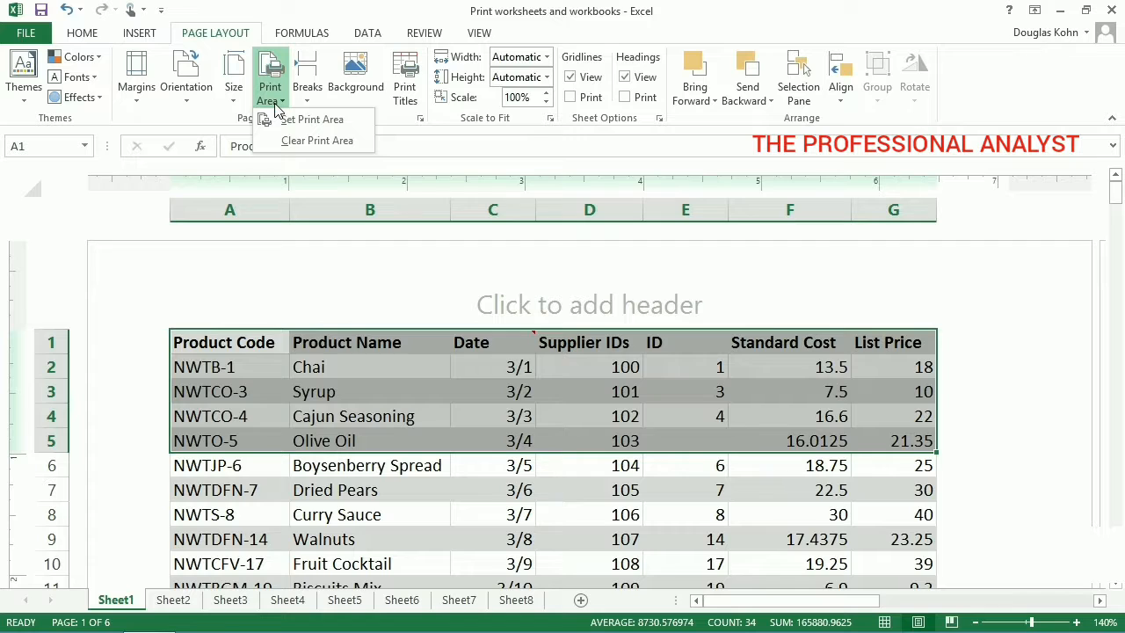
click(284, 120)
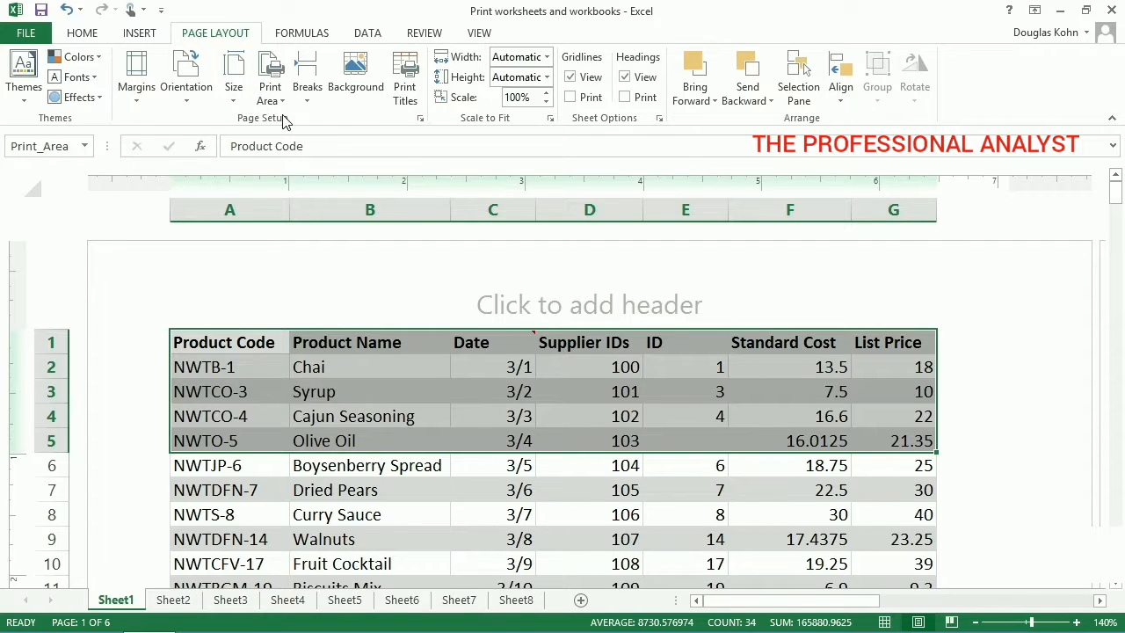
Open the print settings for Sheet1 and choose to ignore the print area
key(ctrl+p)
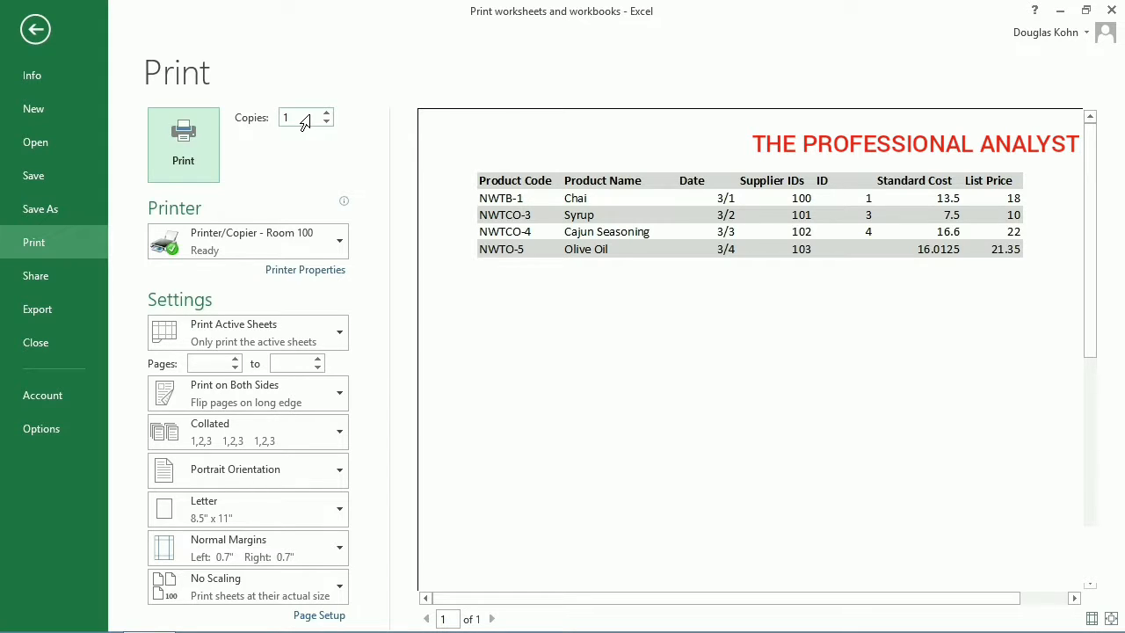
click(339, 331)
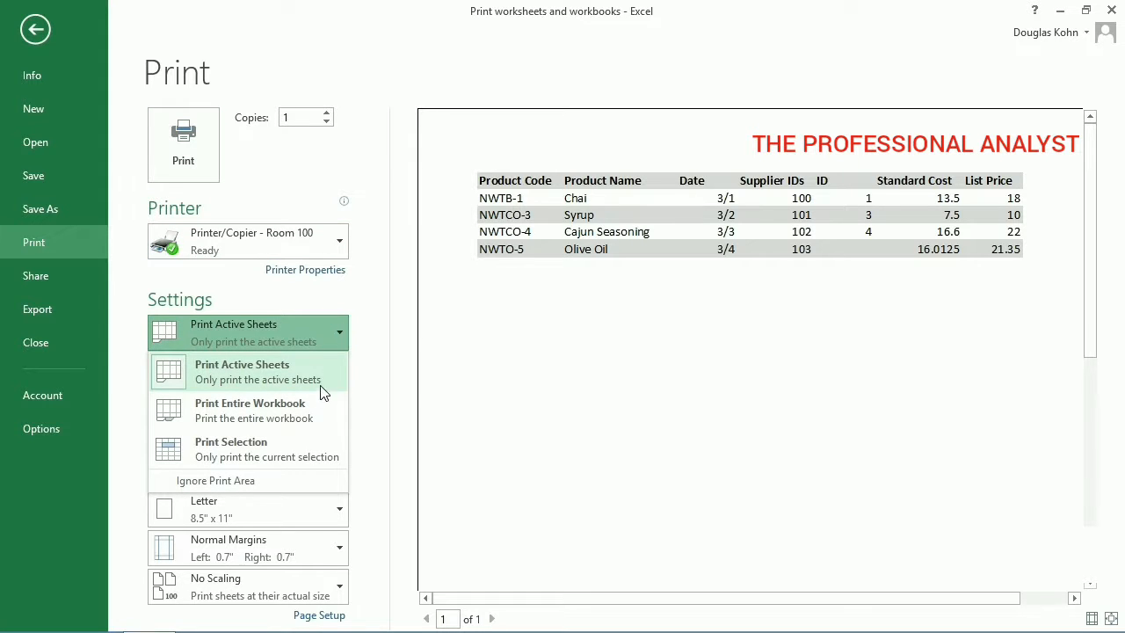
click(308, 480)
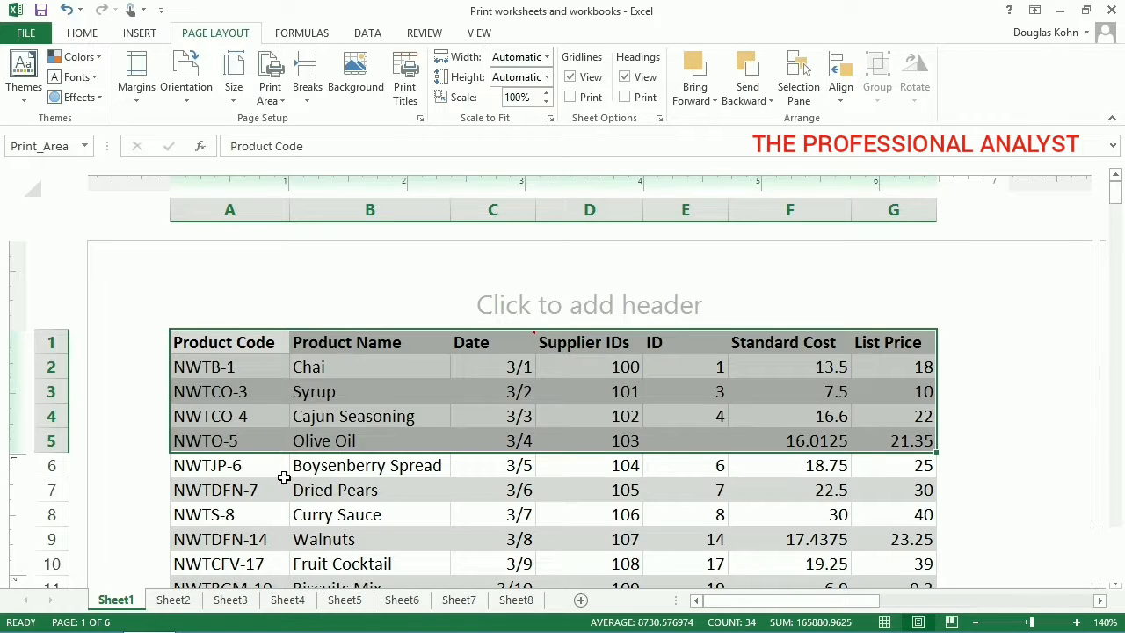
Add the range A6:G7 to the existing print area on Sheet1
drag(264, 471, 891, 502)
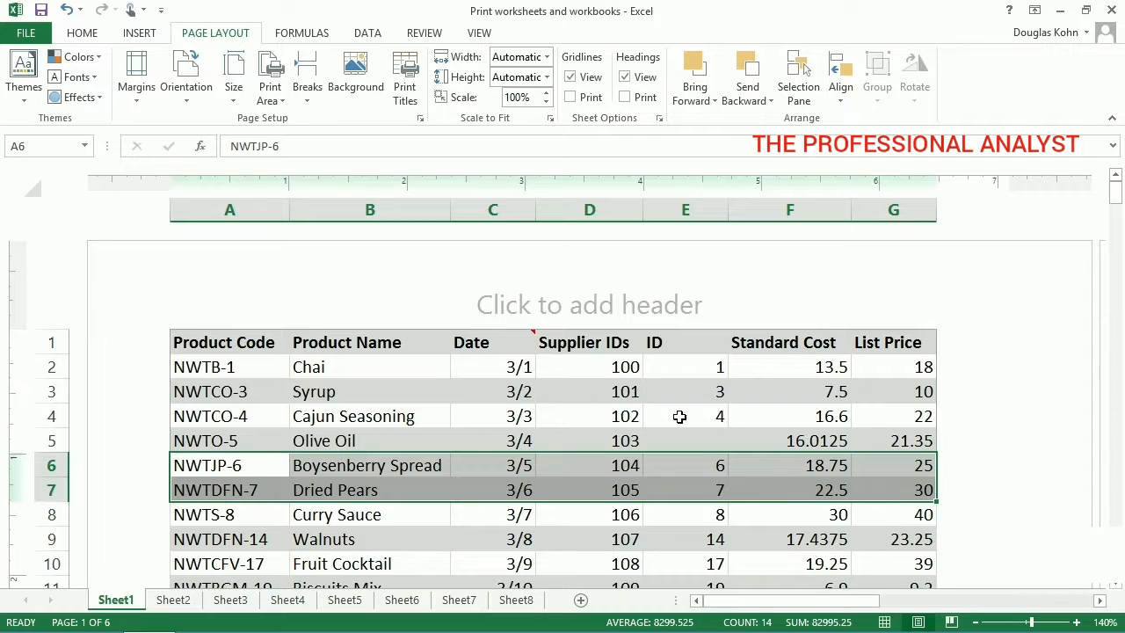
click(277, 101)
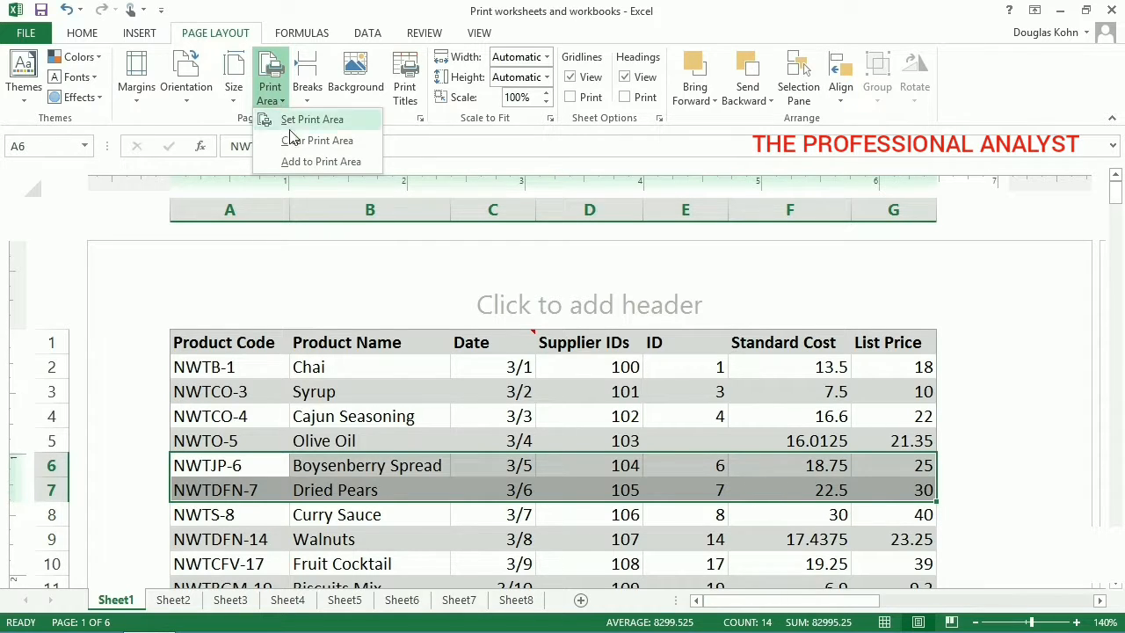
click(304, 166)
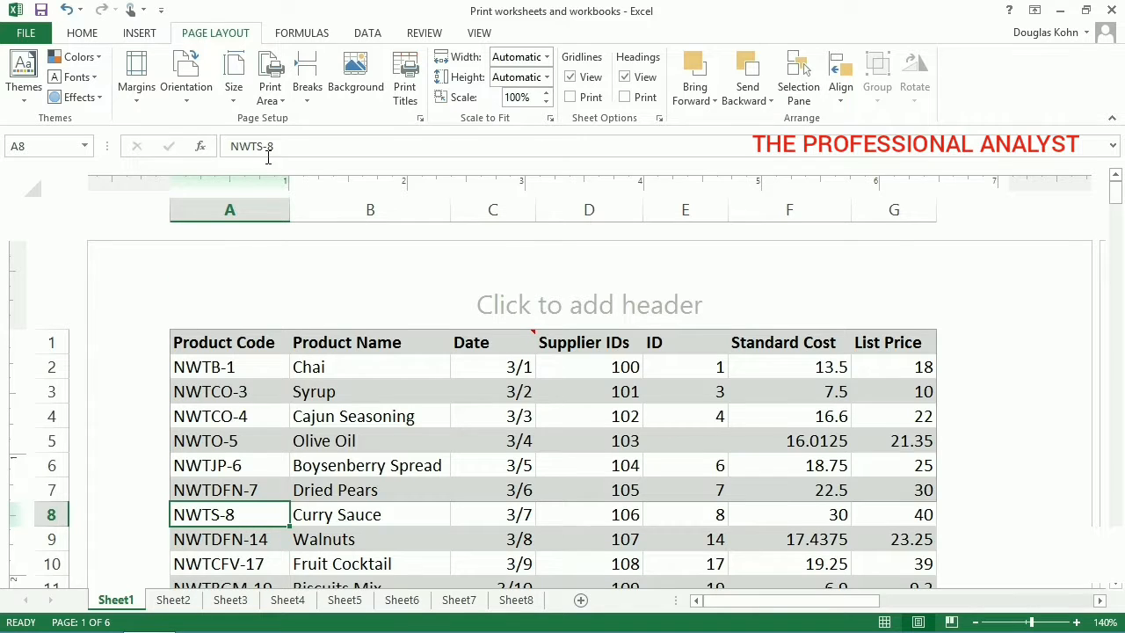
Clear the print area on Sheet1
click(272, 101)
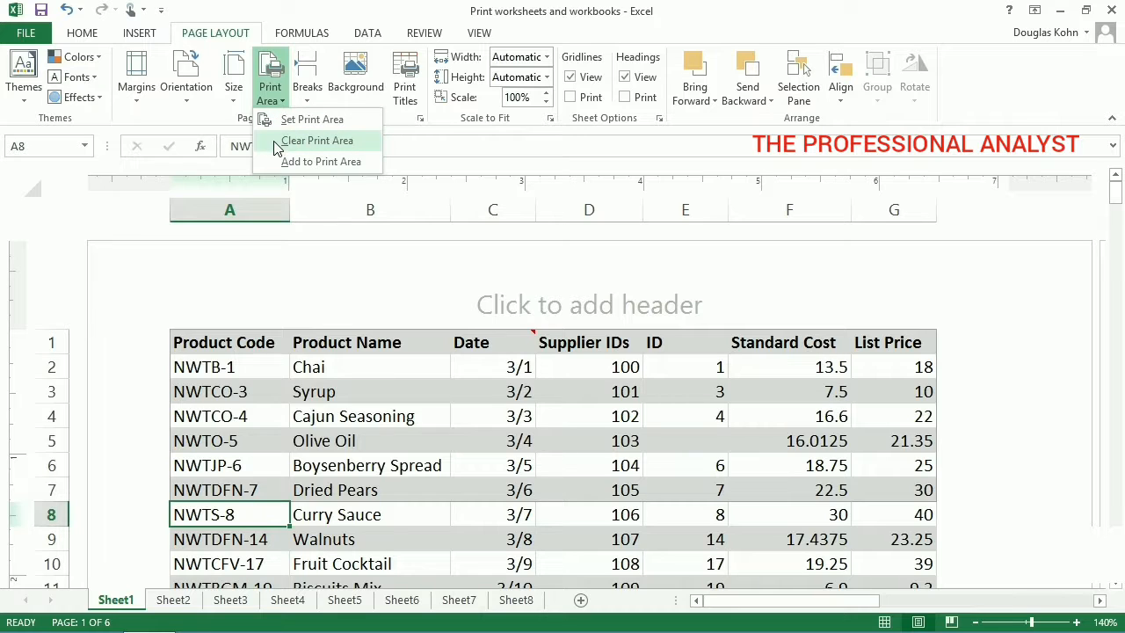
click(274, 140)
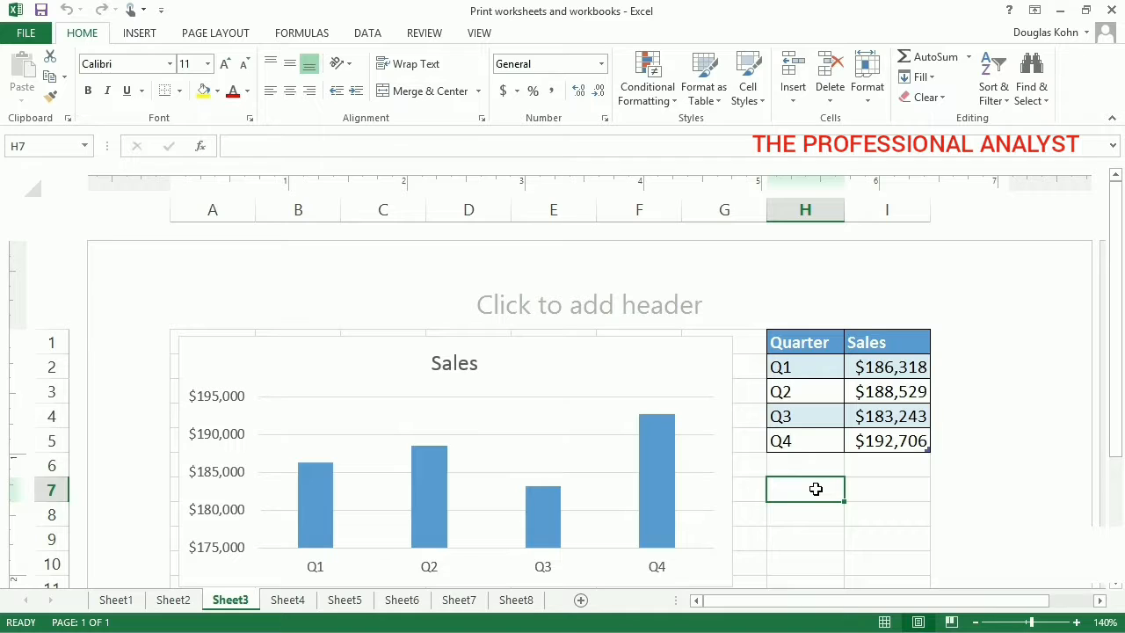
Set the print job to only the selected Quarter and Sales table on Sheet3
click(811, 399)
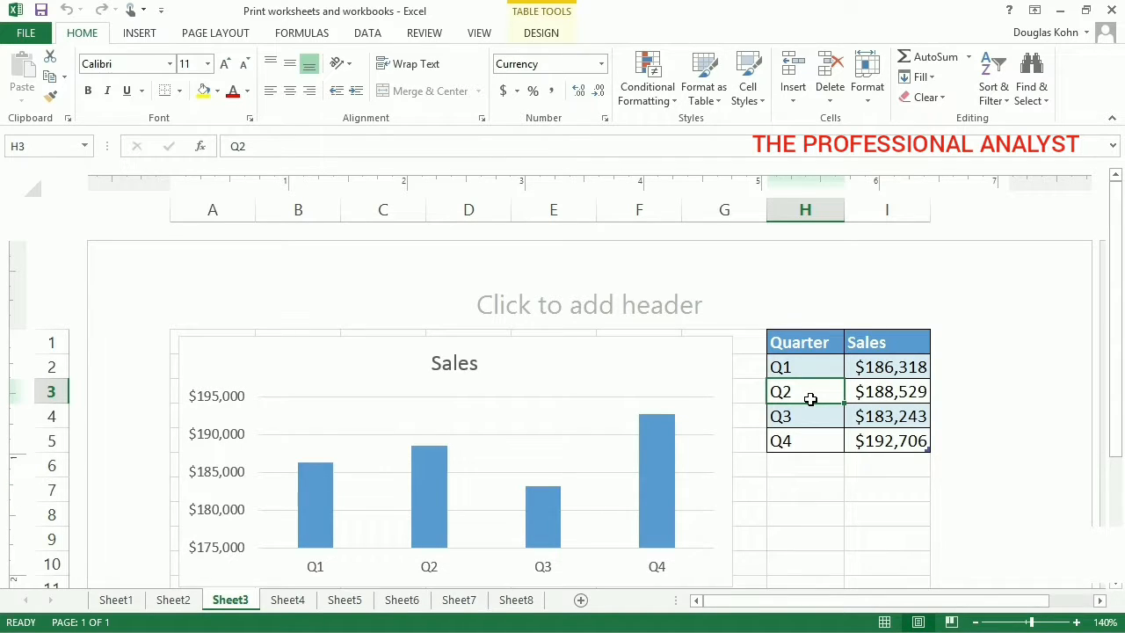
key(ctrl+p)
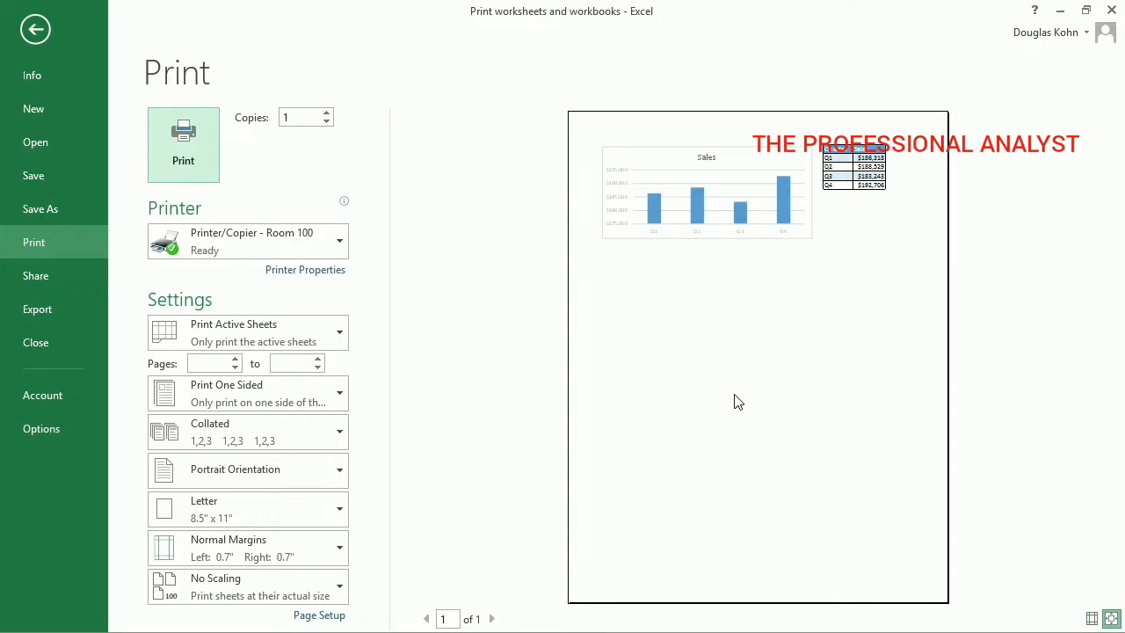
click(339, 334)
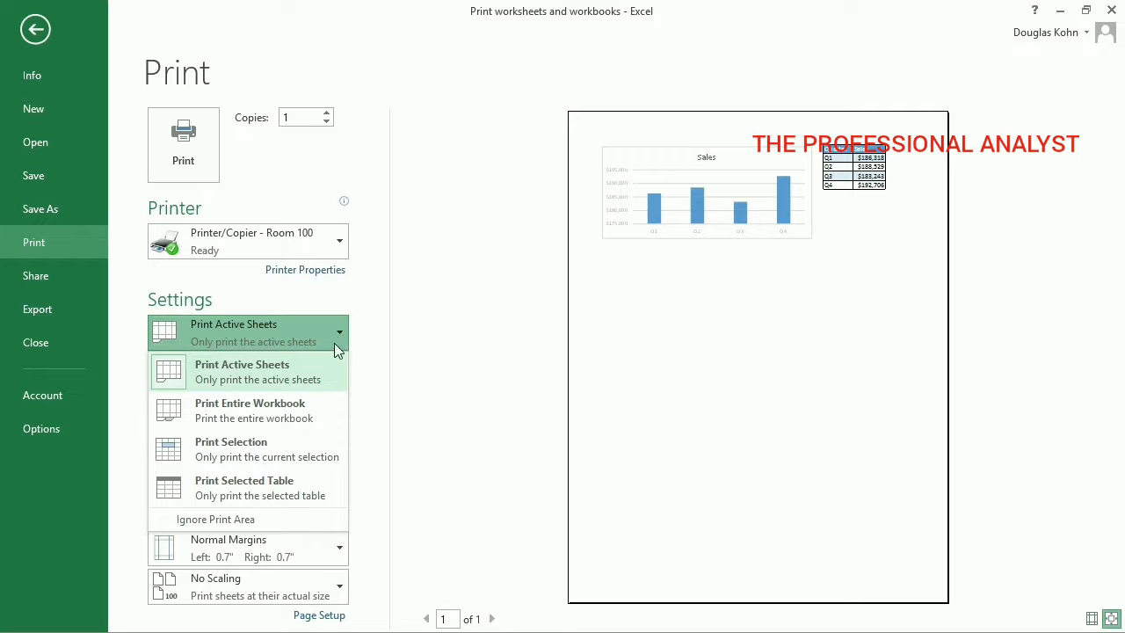
click(317, 483)
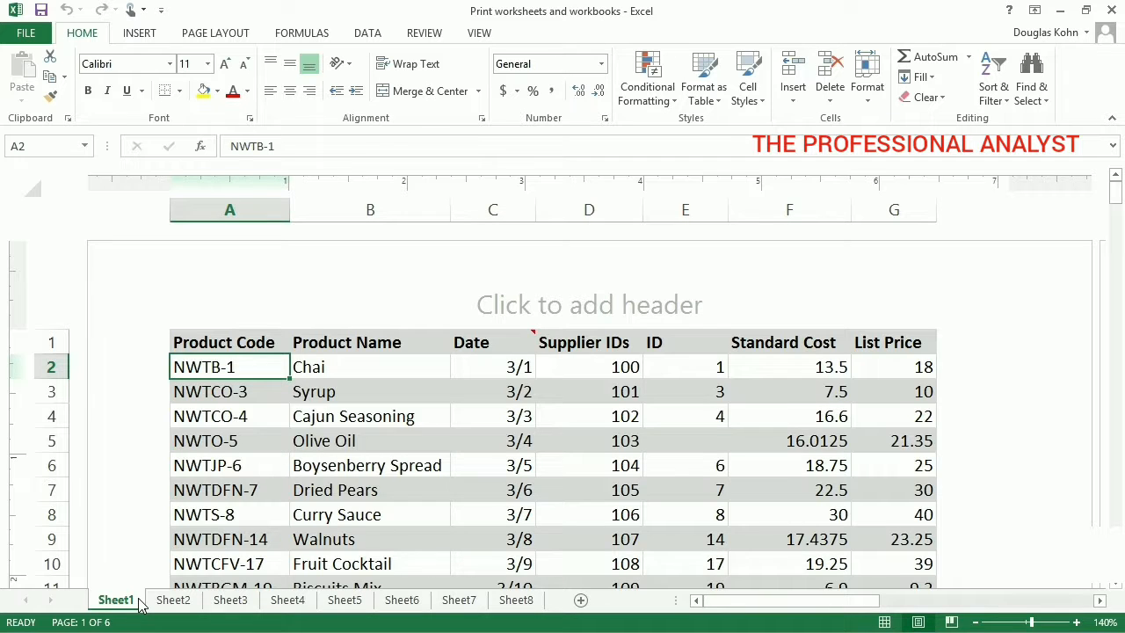
Select Sheet2, Sheet3 and Sheet7 together as a group for printing
click(170, 601)
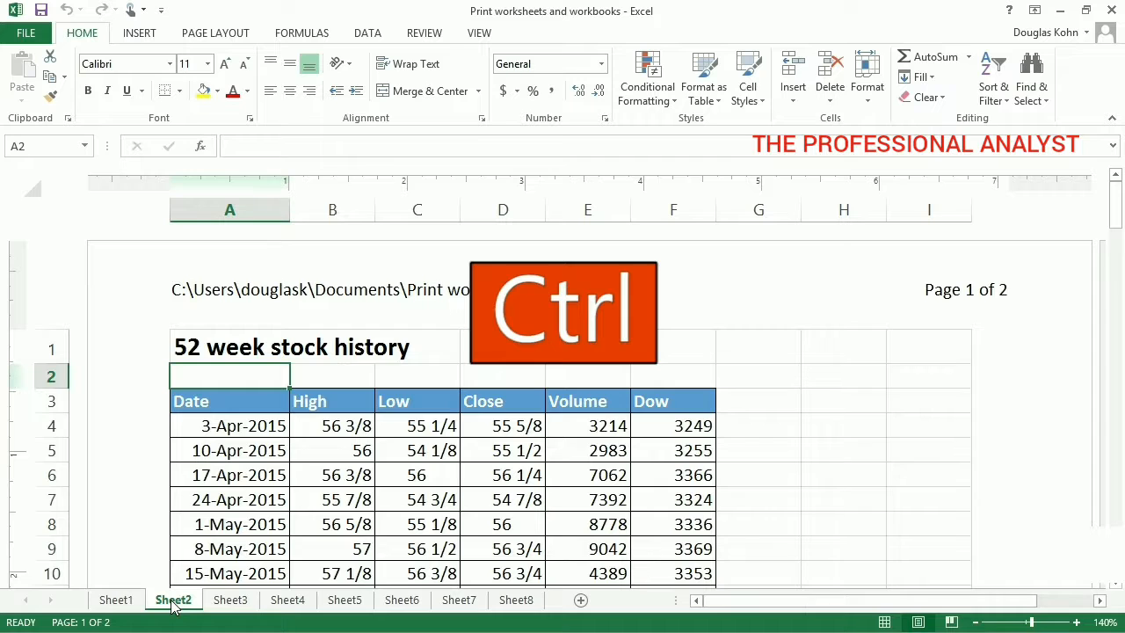
ctrl+click(228, 603)
ctrl+click(400, 604)
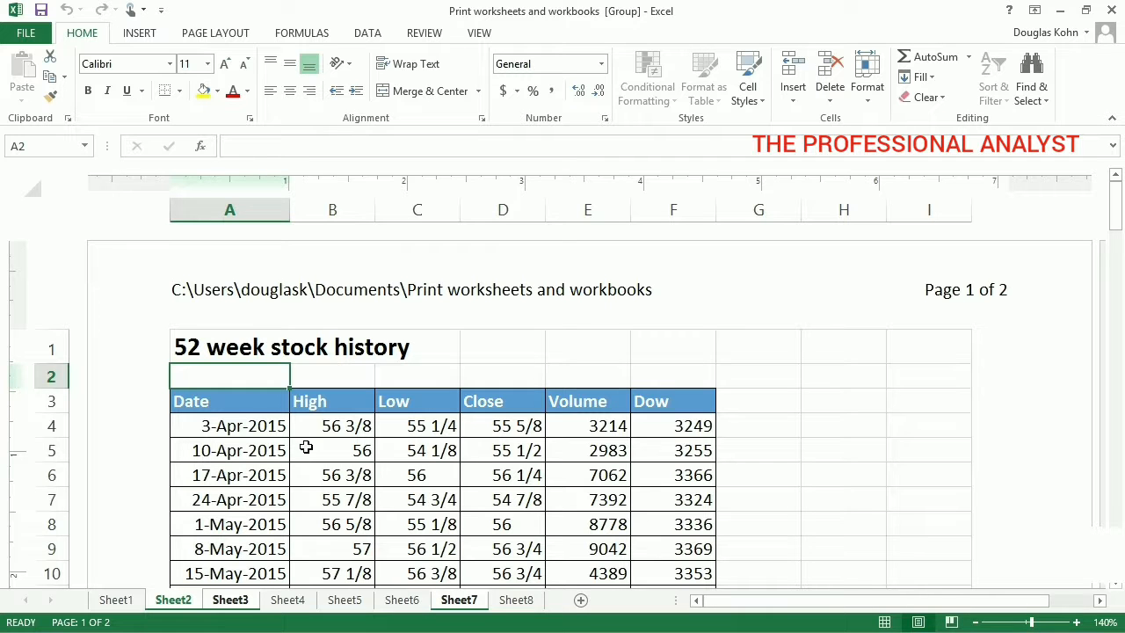
Open the print preview of the grouped sheets and page through to page 4
click(39, 35)
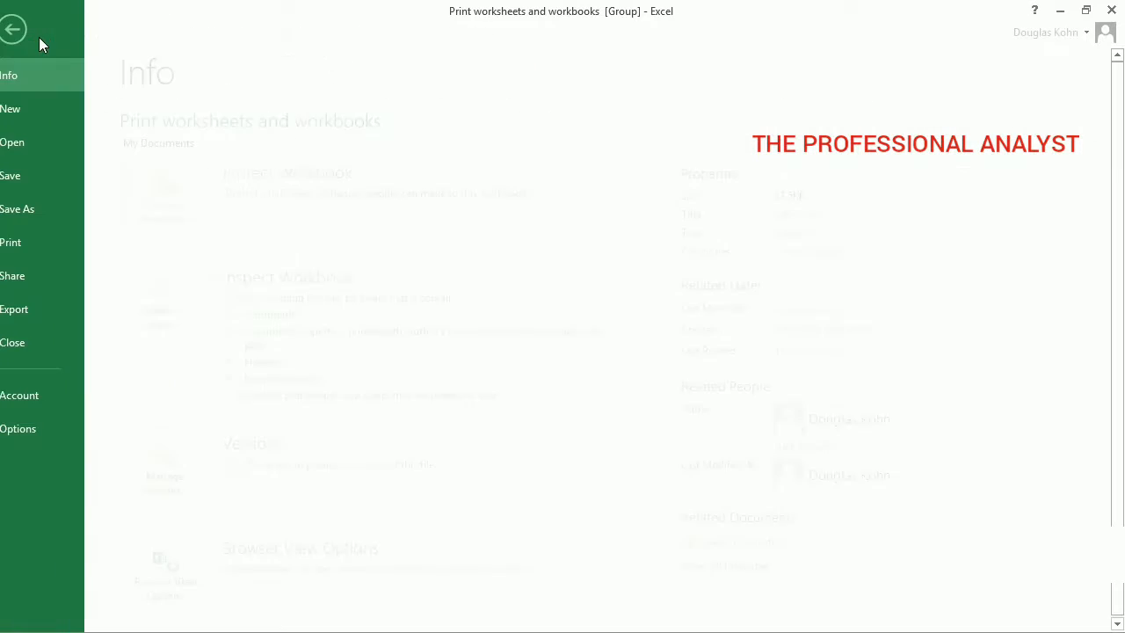
click(75, 246)
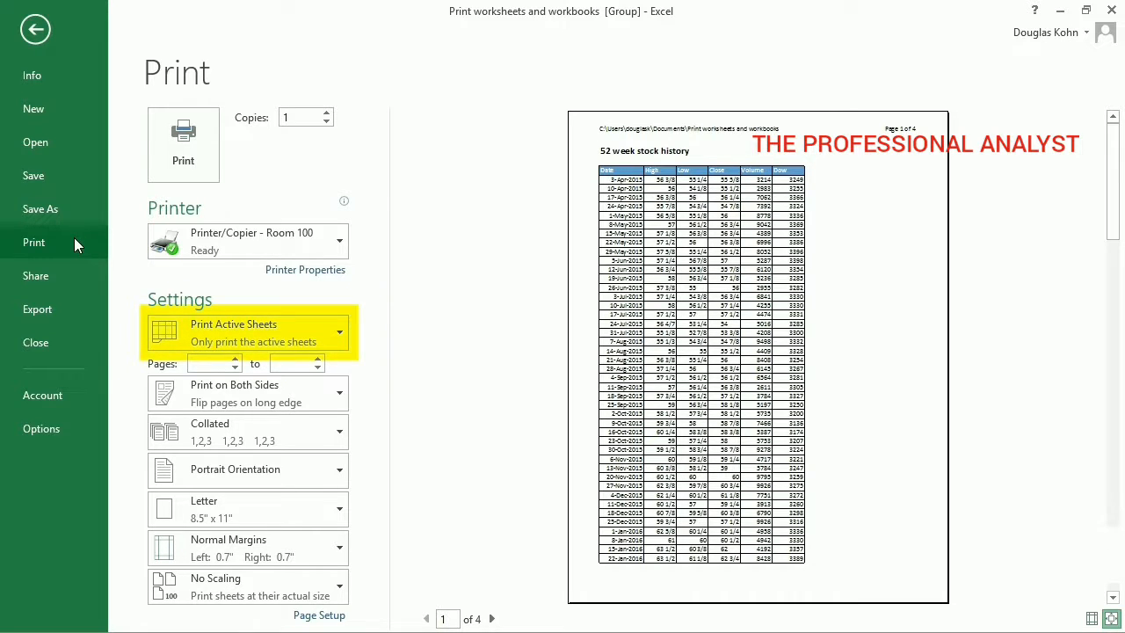
click(492, 619)
click(494, 619)
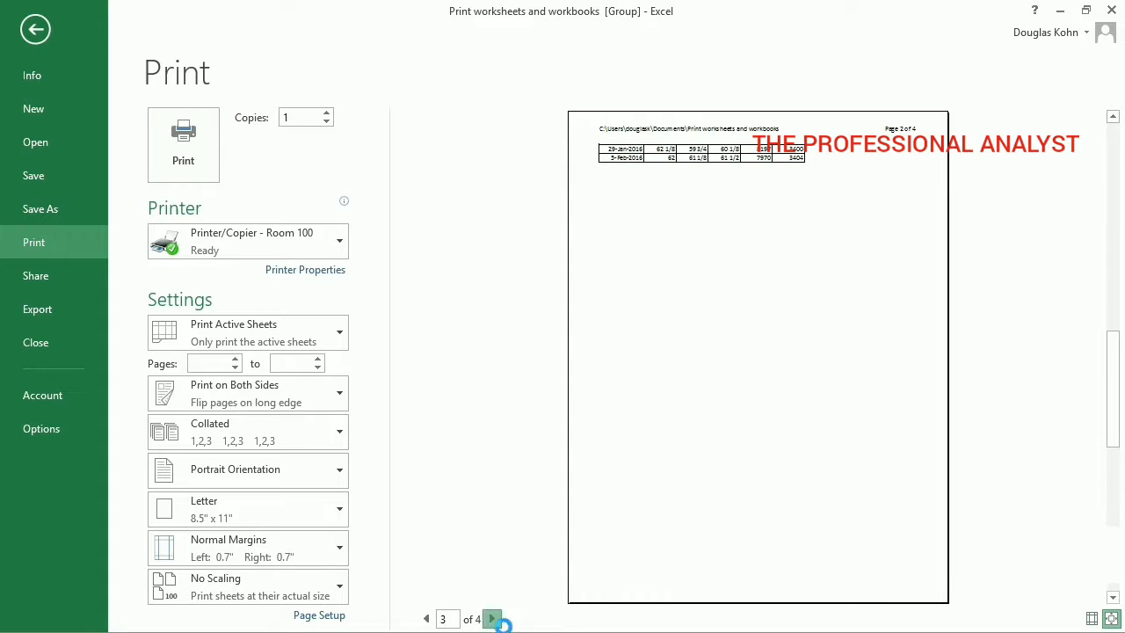
click(493, 619)
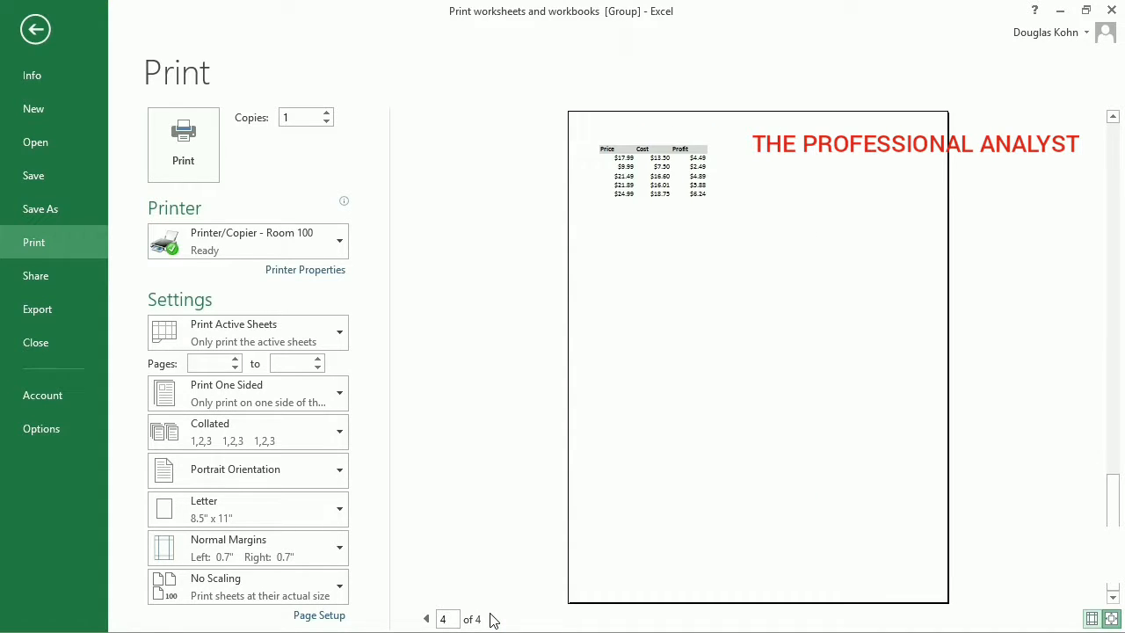